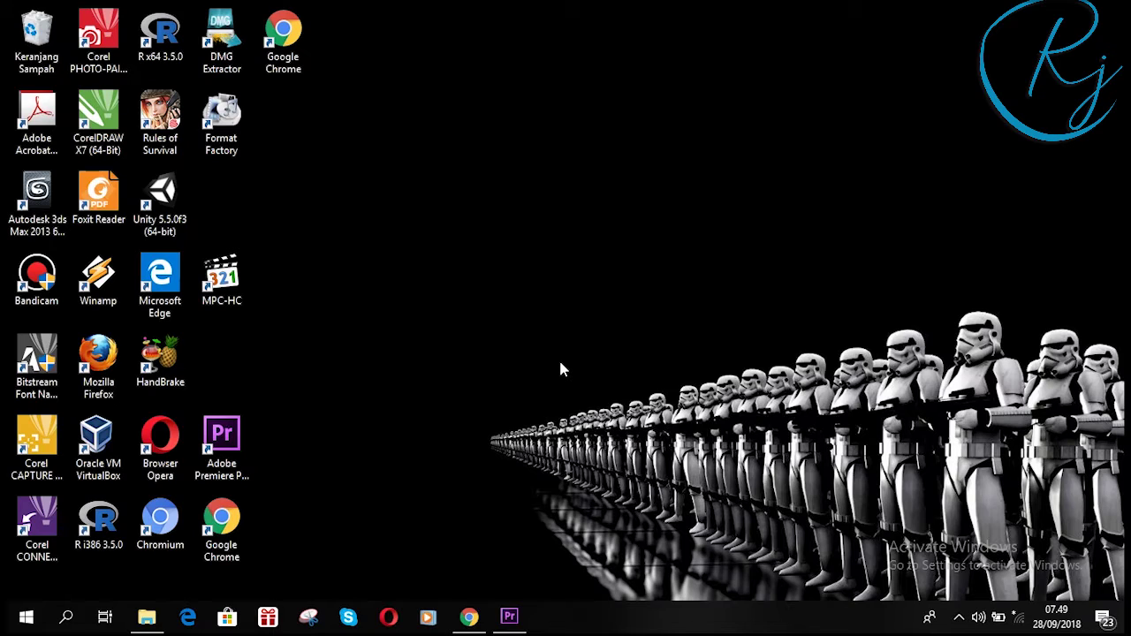
- Refresh the Windows desktop twice, then restore the Premiere Pro project window
{"action": "right_click", "coordinate": [440, 95]}
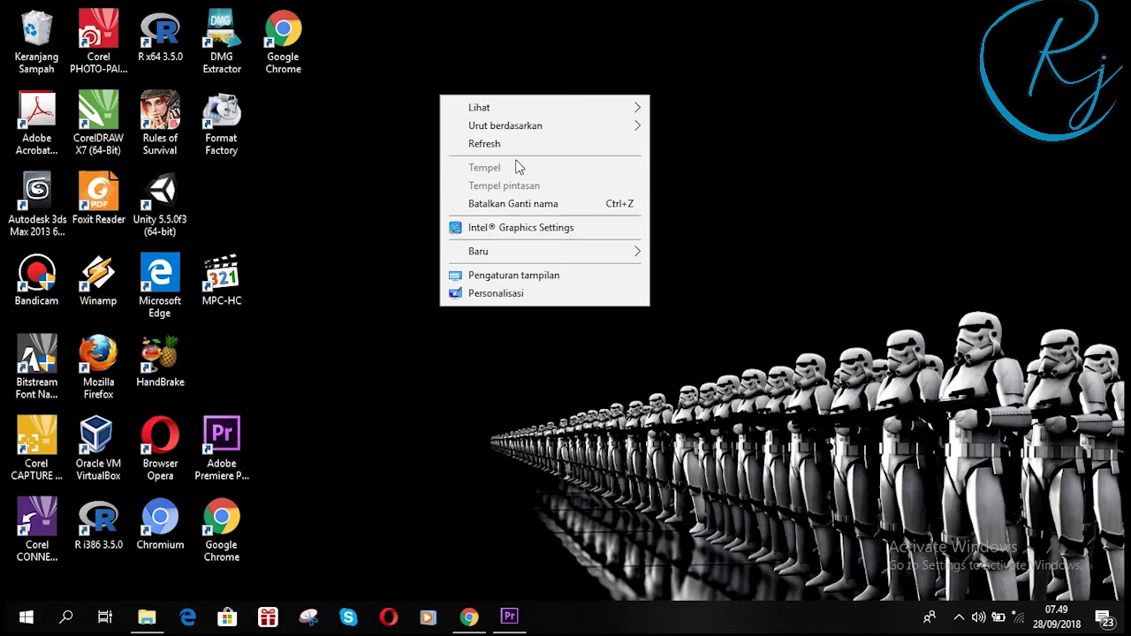
{"action": "left_click", "coordinate": [518, 143]}
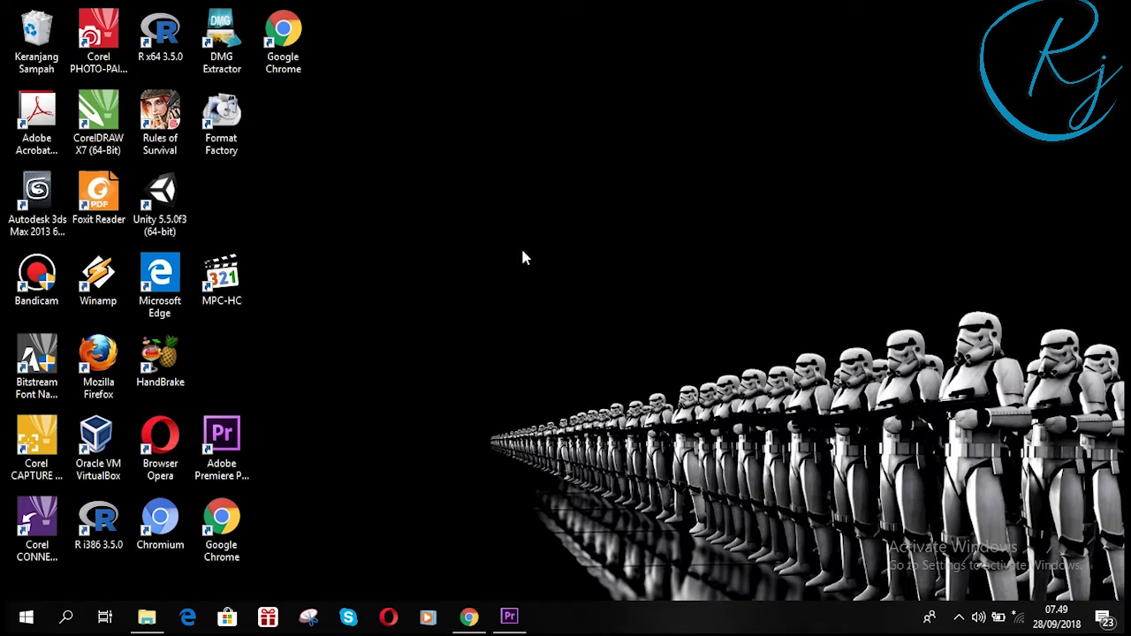
{"action": "right_click", "coordinate": [429, 126]}
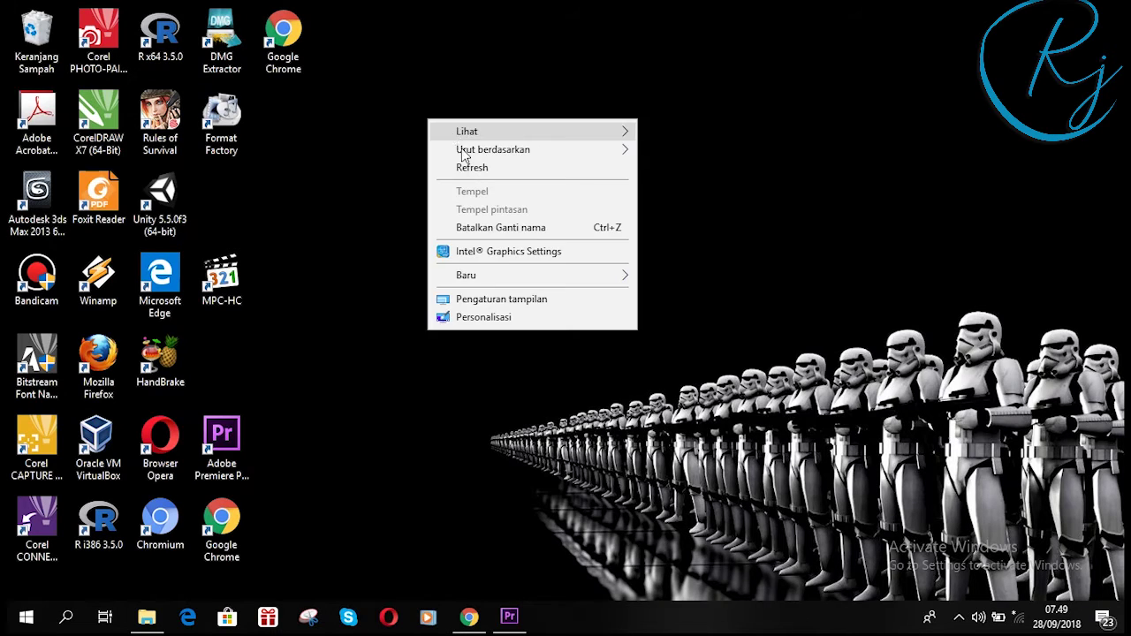
{"action": "left_click", "coordinate": [481, 168]}
{"action": "left_click", "coordinate": [499, 619]}
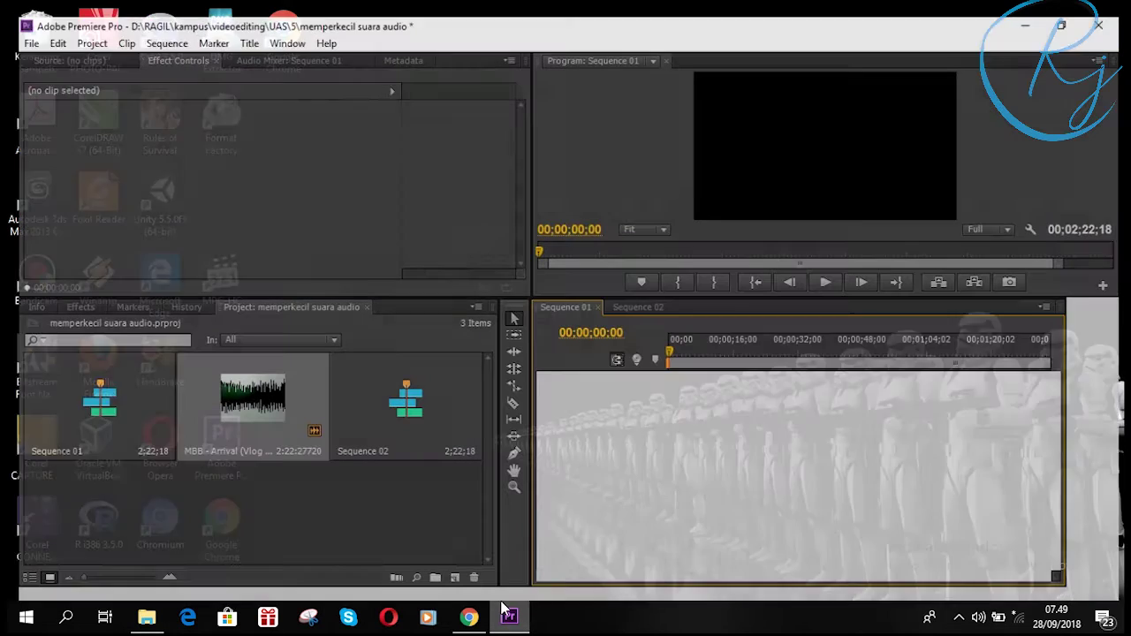
- Play Sequence 01's Arrival music from the start with the audio meters active
{"action": "left_click", "coordinate": [371, 509]}
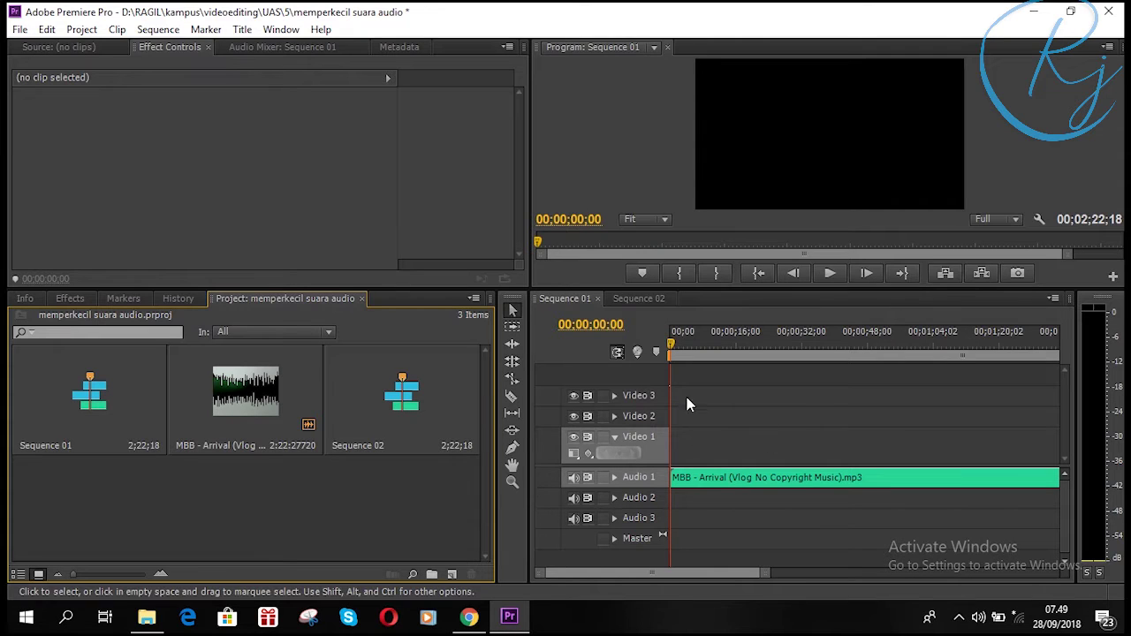
{"action": "left_click", "coordinate": [668, 344]}
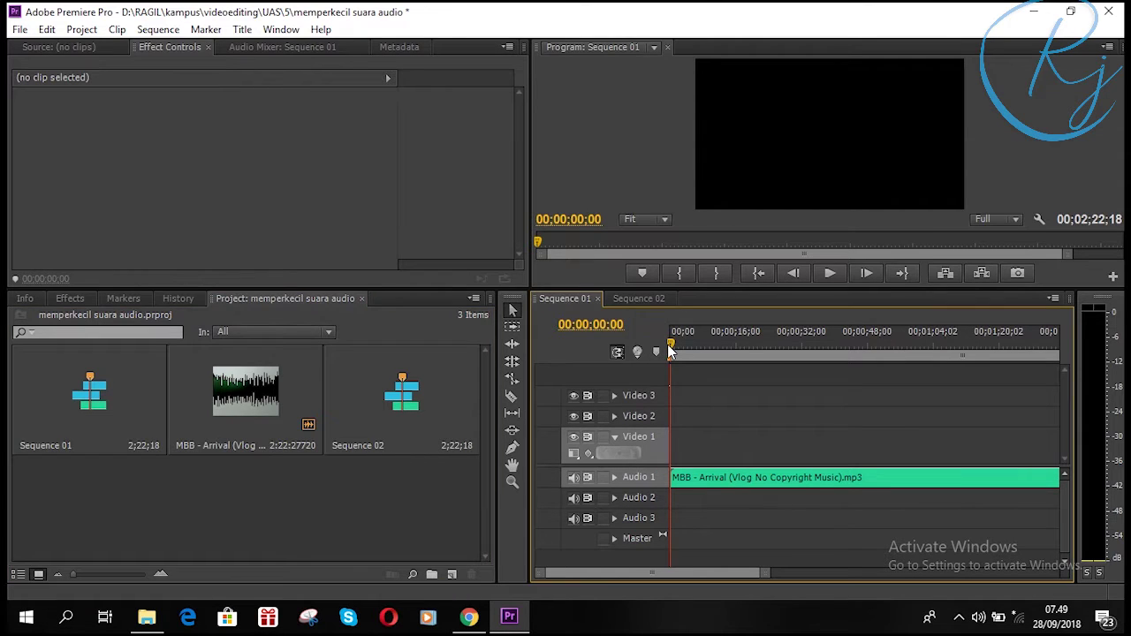
{"action": "left_click", "coordinate": [822, 280]}
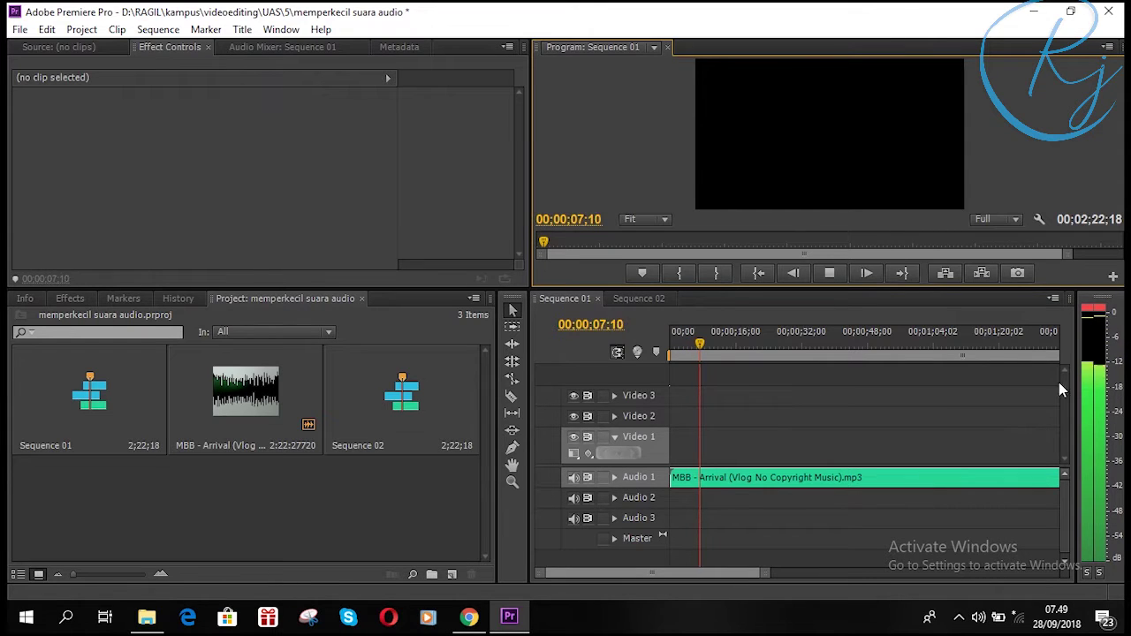
- Stop playback and play Sequence 02's Arrival track from the start
{"action": "left_click", "coordinate": [839, 274]}
{"action": "left_click", "coordinate": [643, 300]}
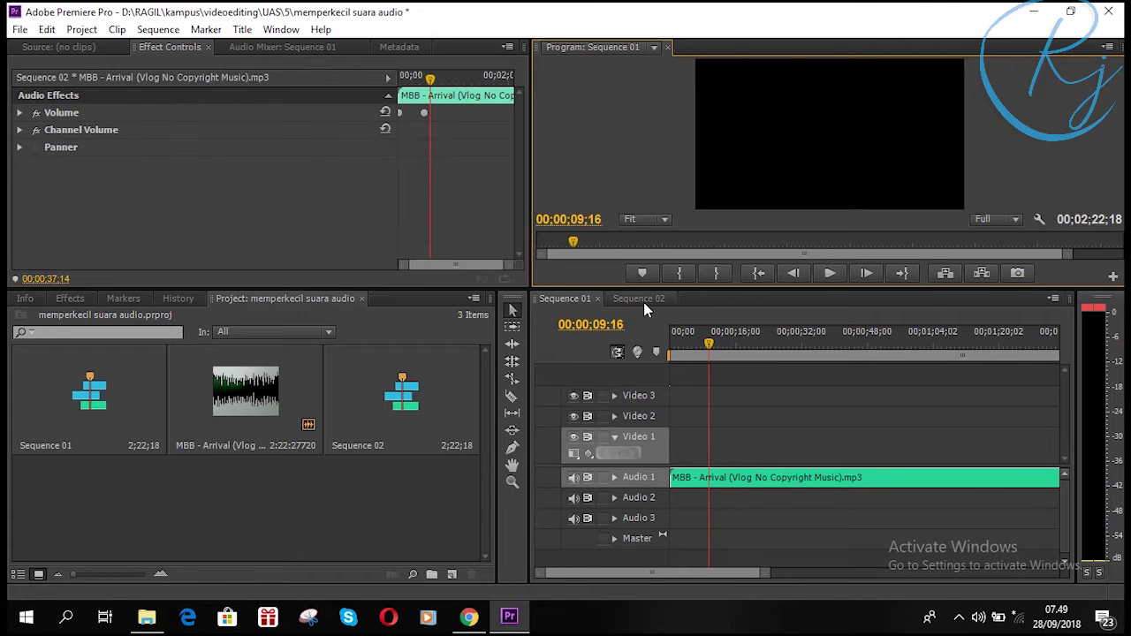
{"action": "left_click_drag", "start_coordinate": [707, 336], "coordinate": [657, 337]}
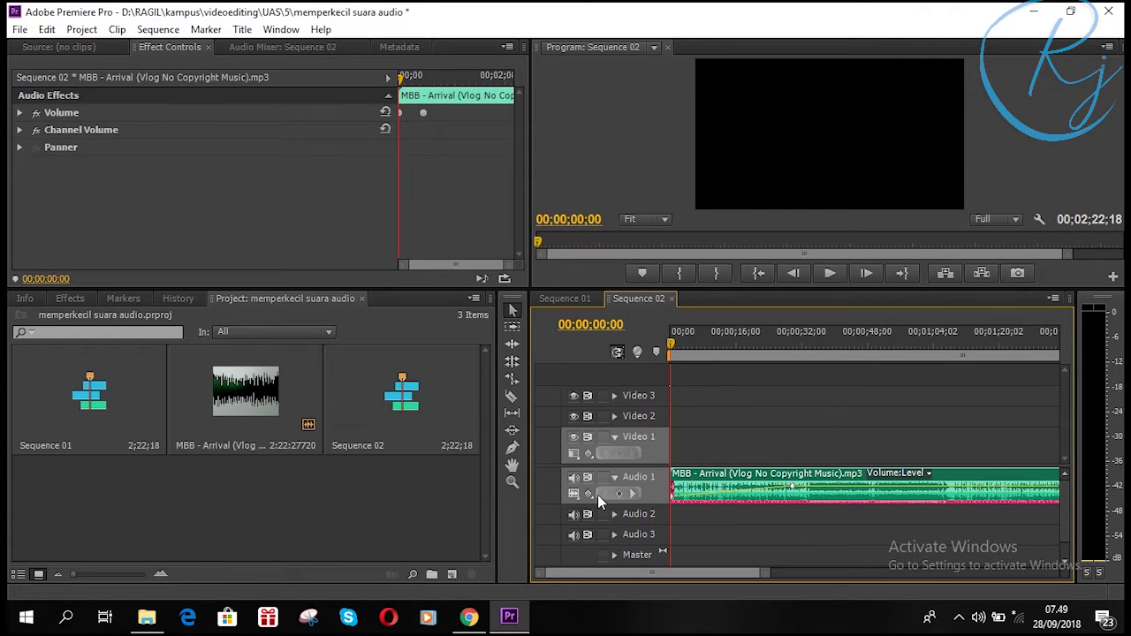
{"action": "left_click", "coordinate": [830, 274]}
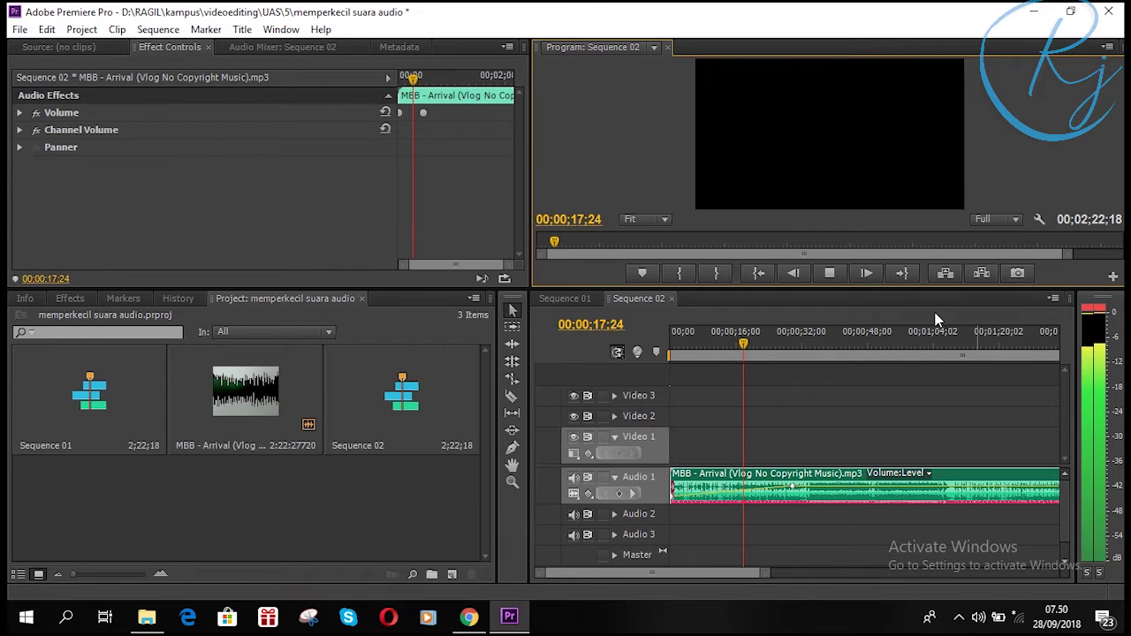
- Stop playback, return to Sequence 01 and select the Audio 1 music clip
{"action": "left_click", "coordinate": [836, 275]}
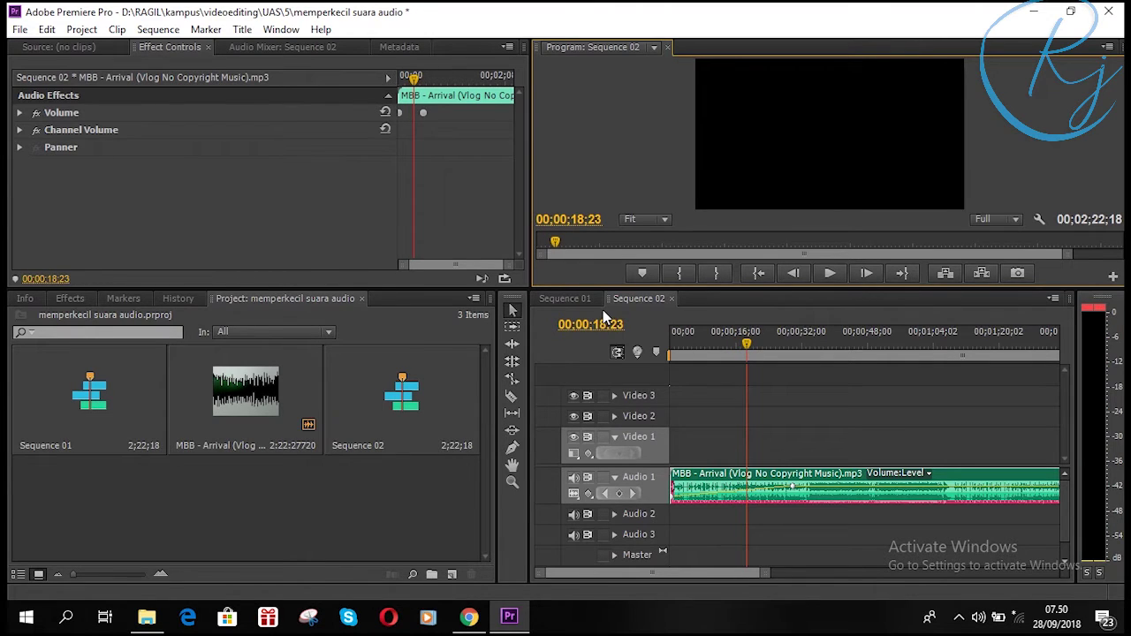
{"action": "left_click", "coordinate": [578, 300]}
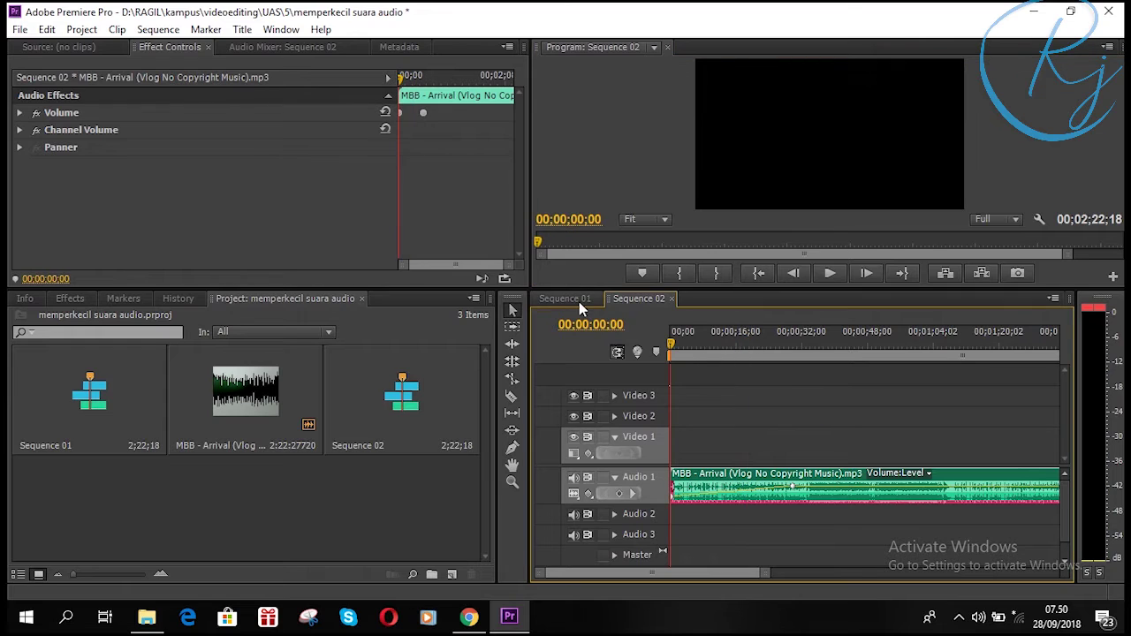
{"action": "left_click", "coordinate": [742, 481]}
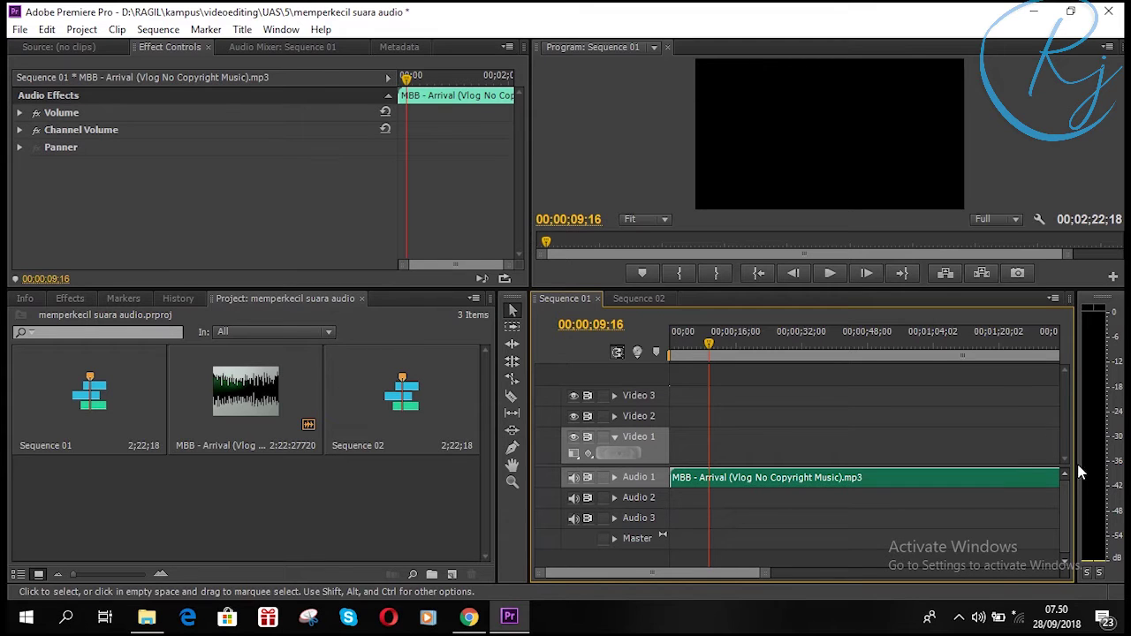
- Enlarge the timeline, expand Audio 1, and add a volume keyframe at 00;00;00;00
{"action": "left_click", "coordinate": [1067, 491]}
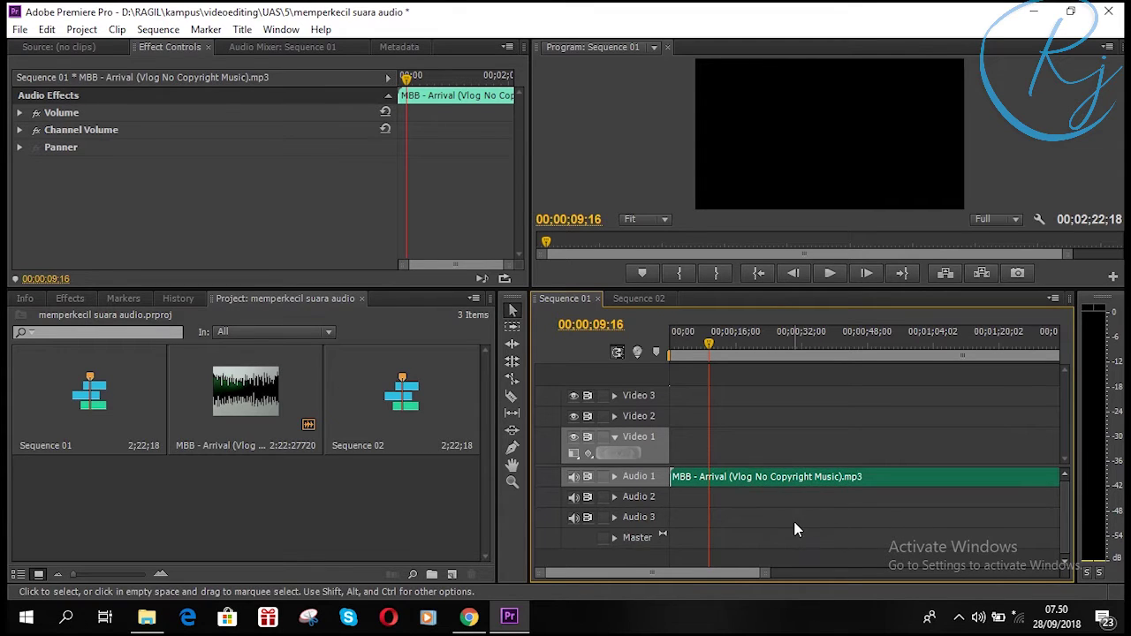
{"action": "left_click_drag", "start_coordinate": [768, 287], "coordinate": [769, 263]}
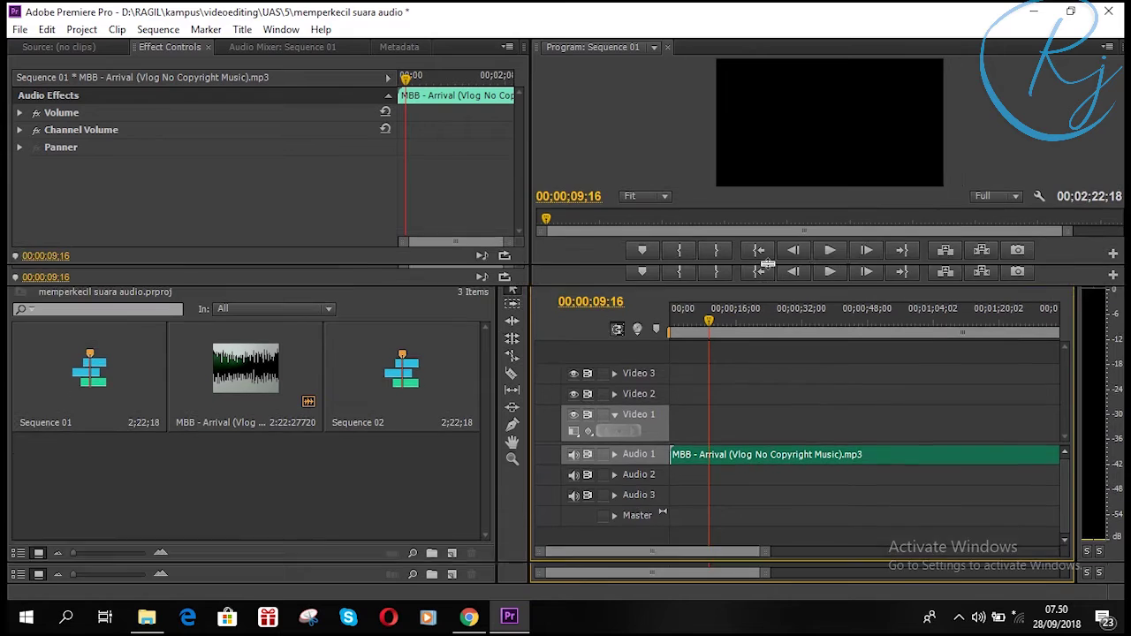
{"action": "left_click", "coordinate": [613, 465]}
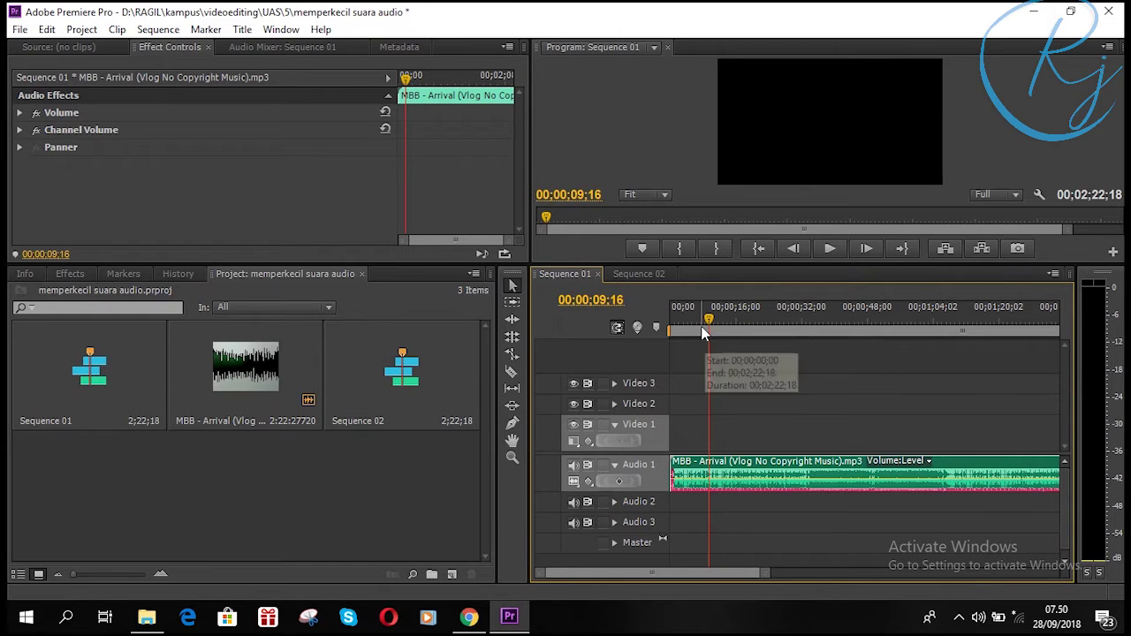
{"action": "left_click_drag", "start_coordinate": [703, 320], "coordinate": [672, 325]}
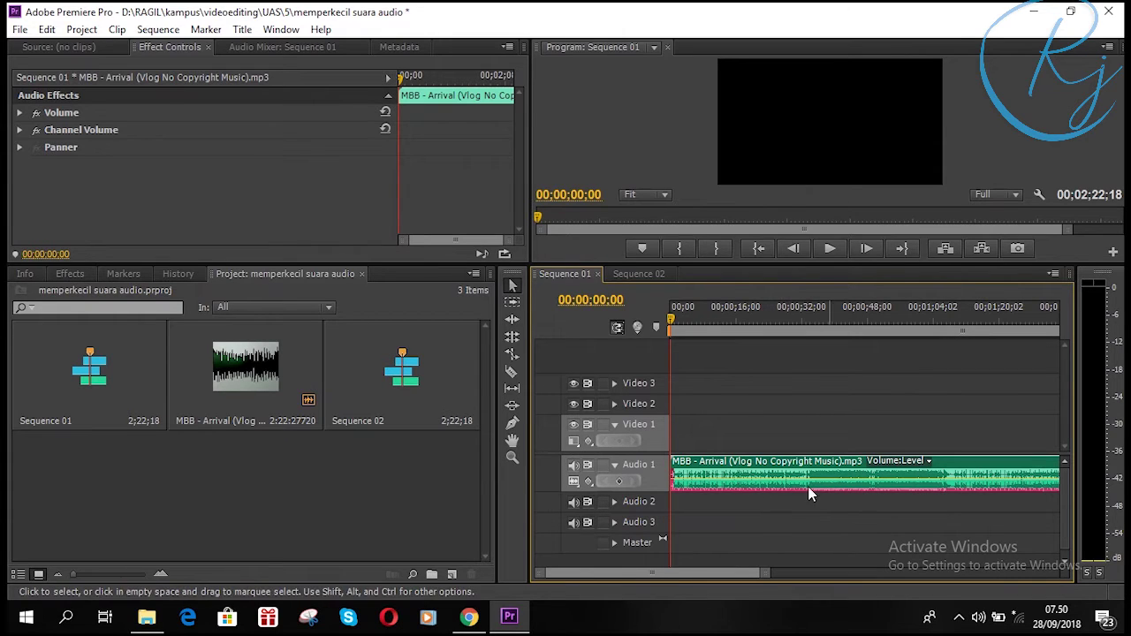
{"action": "left_click", "coordinate": [622, 483]}
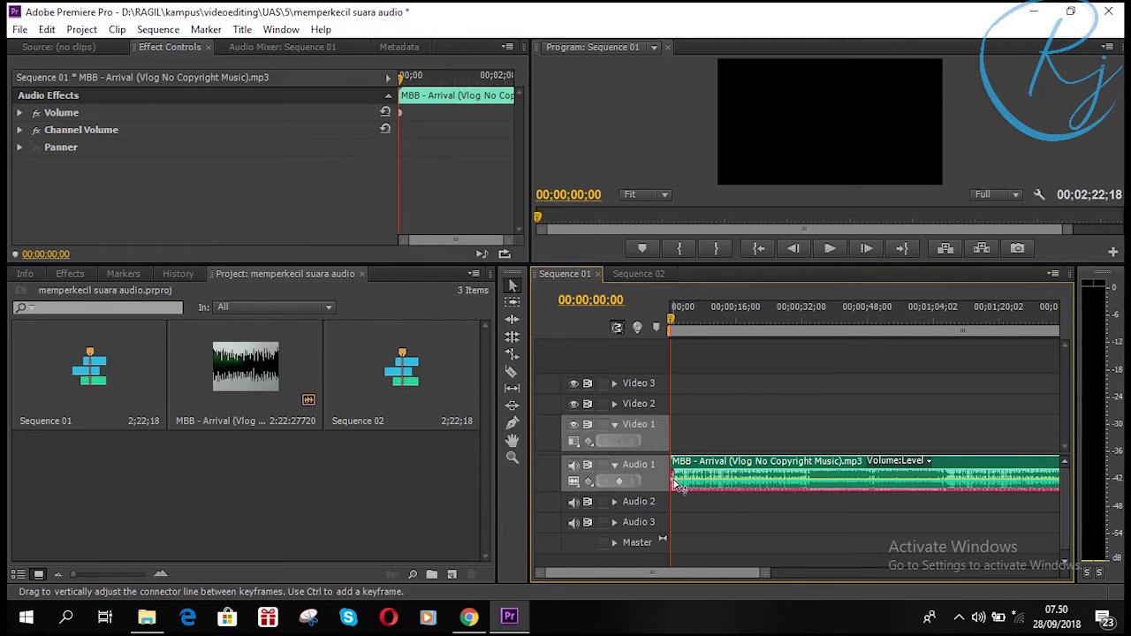
- Lower the starting volume keyframe and move the playhead to about 14 seconds
{"action": "mouse_move", "coordinate": [673, 481]}
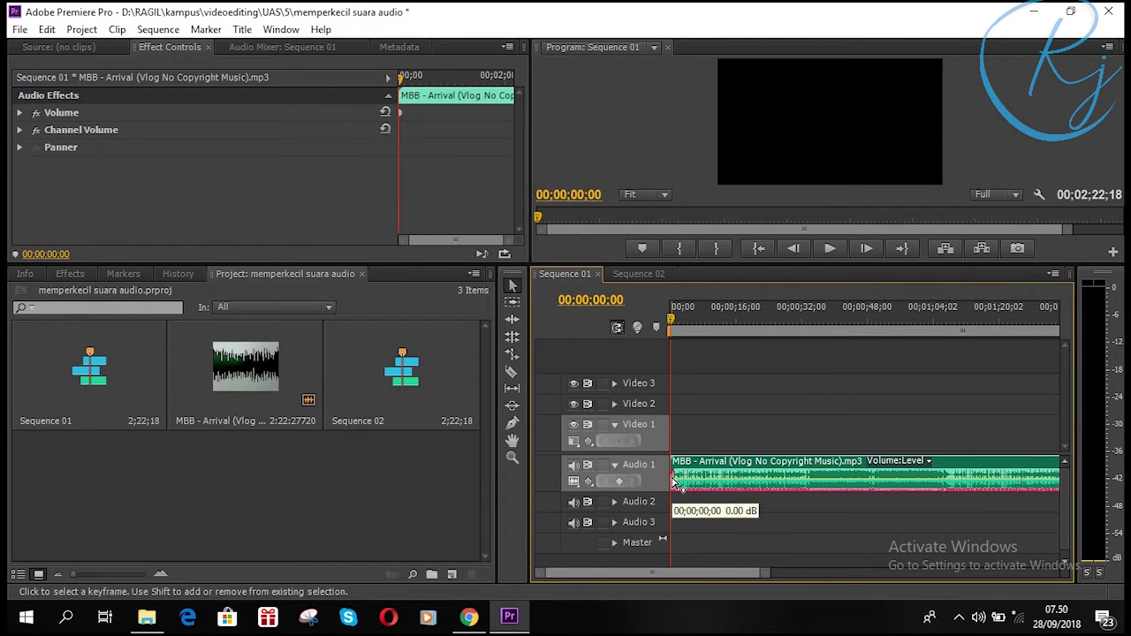
{"action": "left_click_drag", "start_coordinate": [673, 481], "coordinate": [676, 522]}
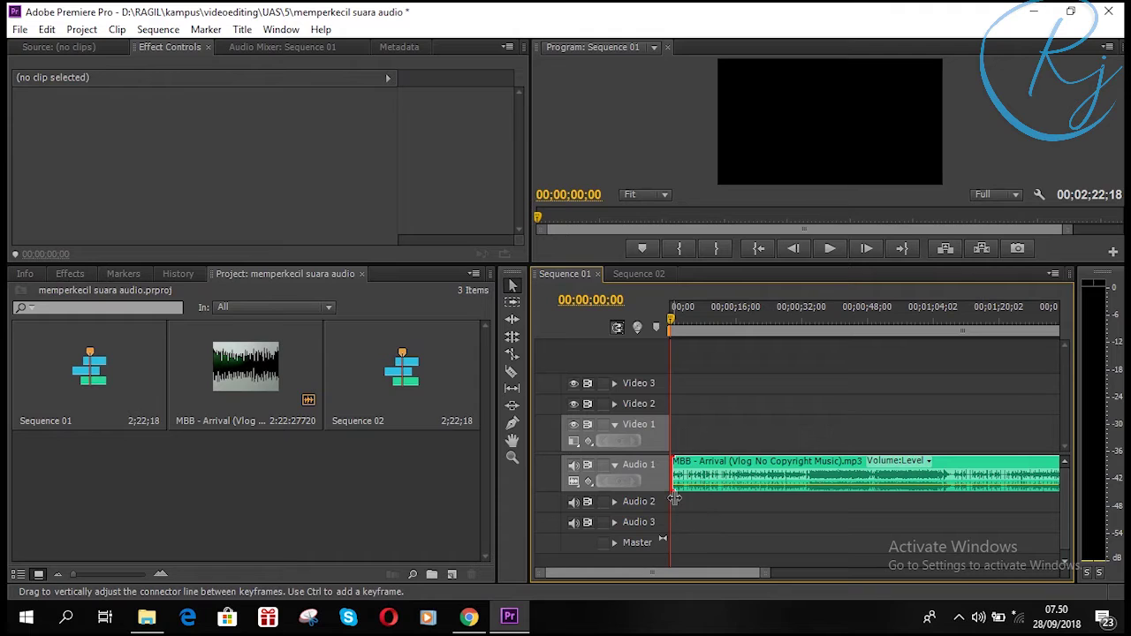
{"action": "left_click_drag", "start_coordinate": [672, 320], "coordinate": [736, 342]}
{"action": "left_click", "coordinate": [691, 477]}
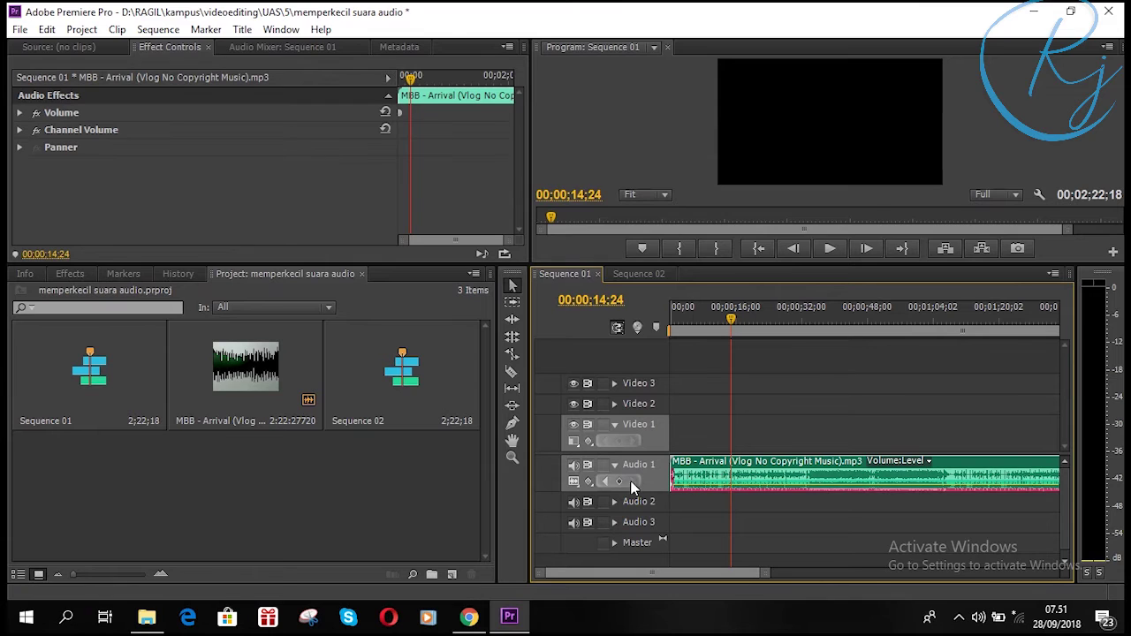
- Add a volume keyframe at 00;00;20;17 and raise it to 6.02 dB
{"action": "left_click_drag", "start_coordinate": [732, 322], "coordinate": [754, 323]}
{"action": "left_click", "coordinate": [621, 483]}
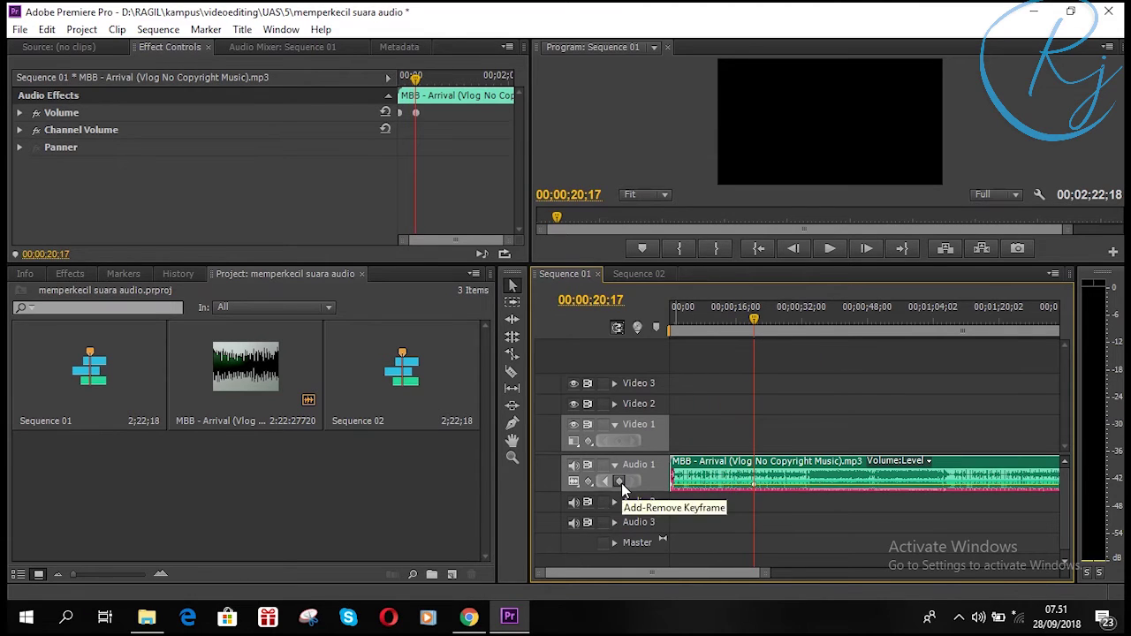
{"action": "left_click_drag", "start_coordinate": [757, 491], "coordinate": [757, 474]}
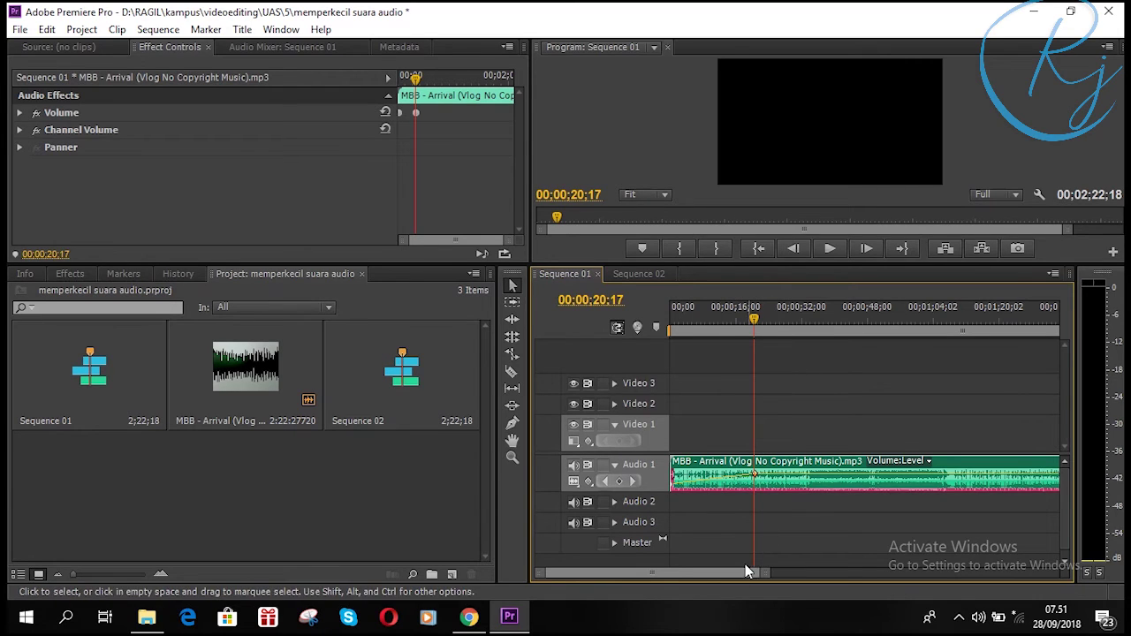
{"action": "scroll", "coordinate": [737, 574], "scroll_direction": "down", "scroll_amount": 1}
- Add a volume keyframe at 00;00;33;26 set to -4.21 dB
{"action": "left_click_drag", "start_coordinate": [739, 323], "coordinate": [792, 323]}
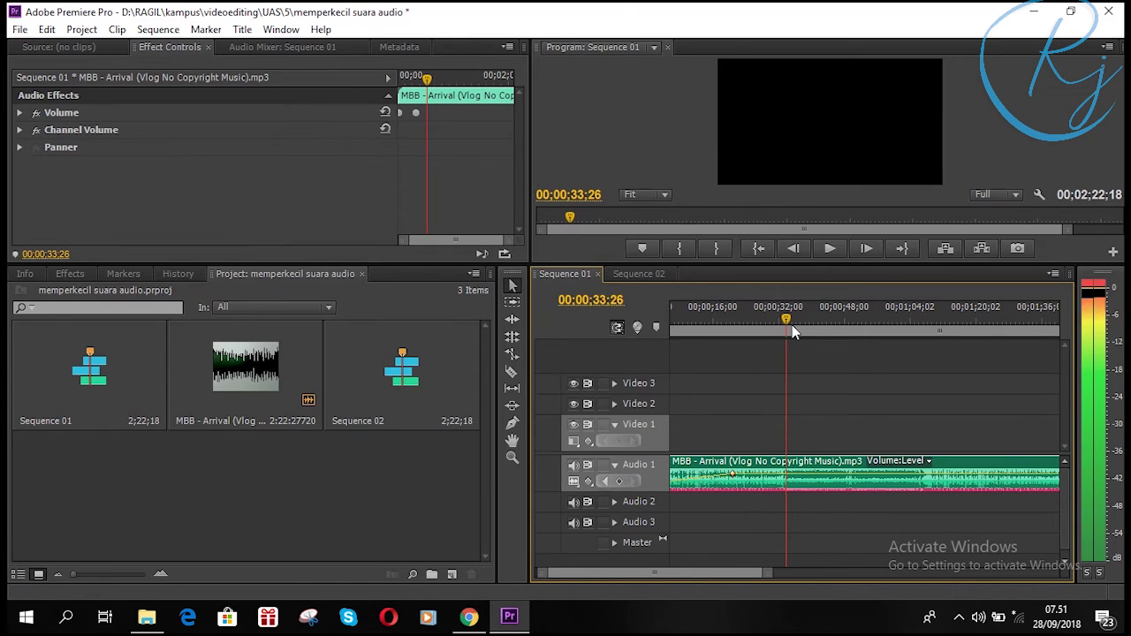
{"action": "left_click", "coordinate": [622, 480]}
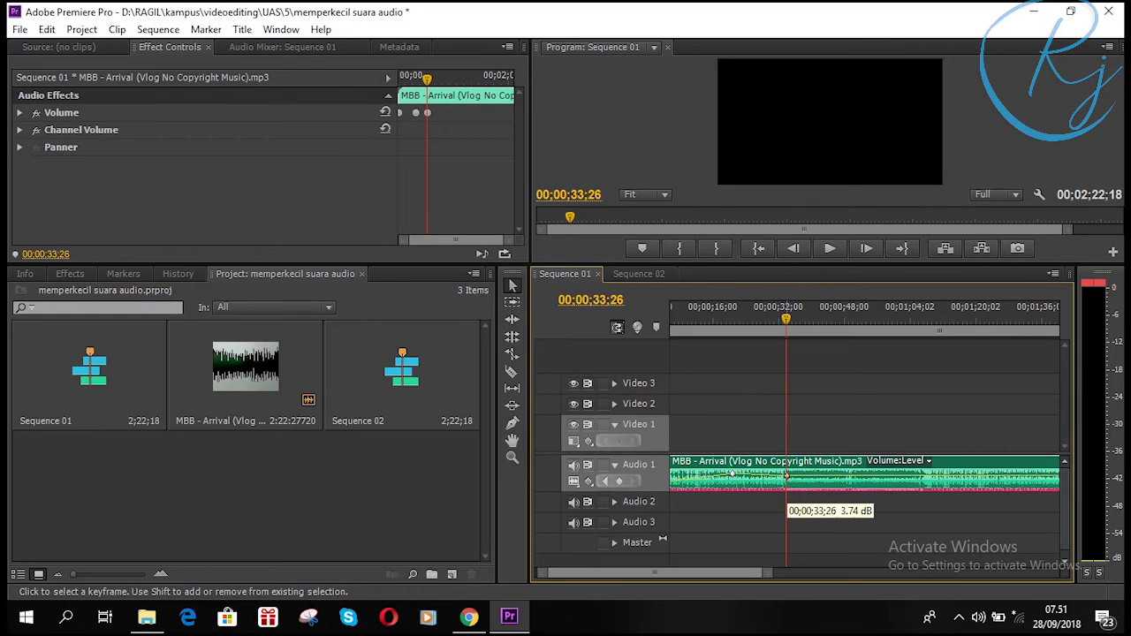
{"action": "left_click_drag", "start_coordinate": [786, 474], "coordinate": [786, 481]}
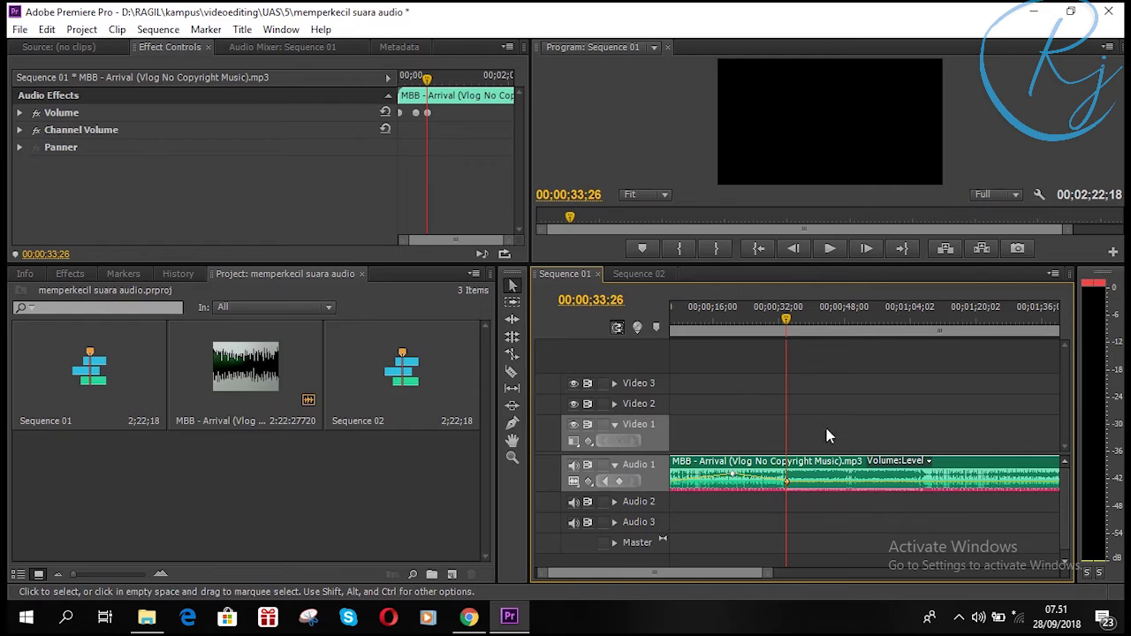
- Set a volume keyframe near 49 seconds to 6.02 dB
{"action": "left_click_drag", "start_coordinate": [786, 320], "coordinate": [842, 330]}
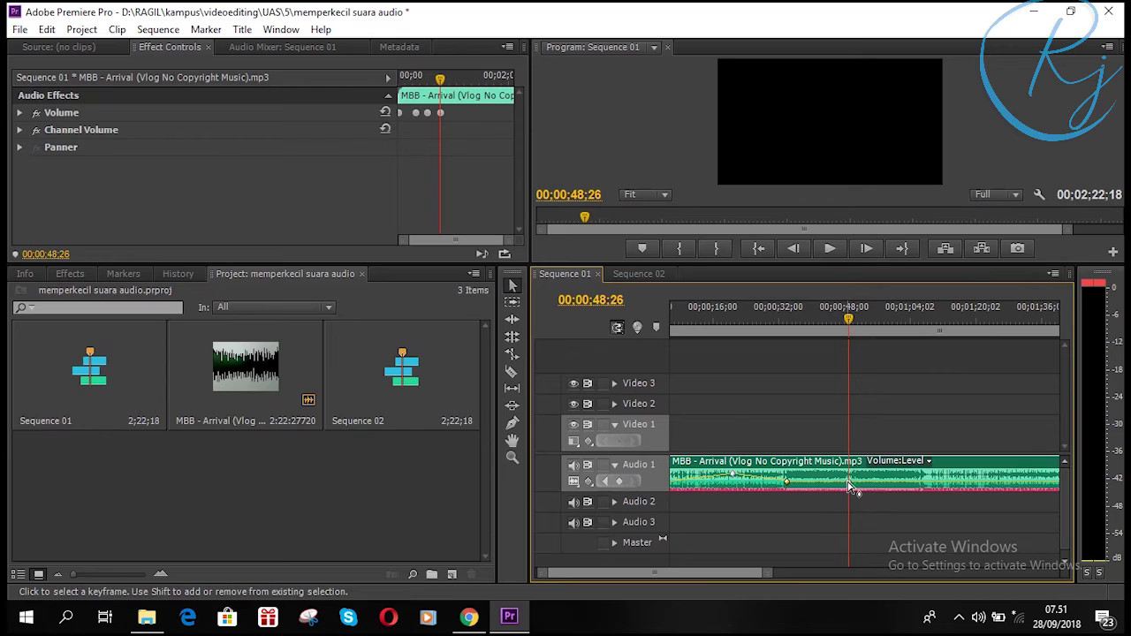
{"action": "left_click_drag", "start_coordinate": [851, 480], "coordinate": [851, 474]}
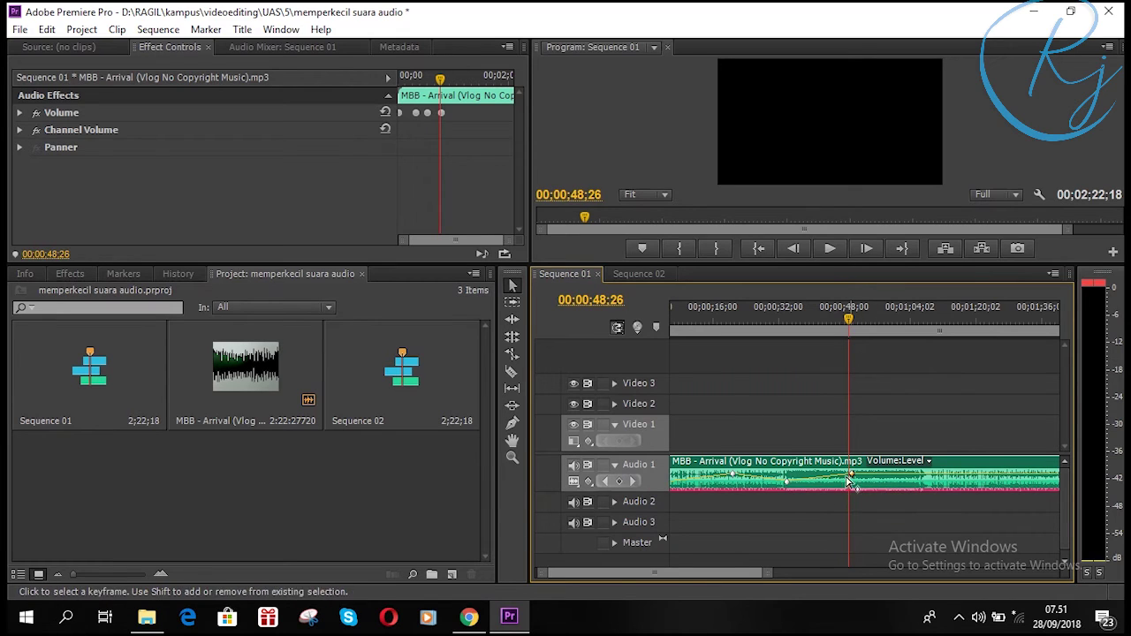
{"action": "left_click_drag", "start_coordinate": [753, 570], "coordinate": [728, 567]}
- Rewind and play Sequence 01 to hear the volume changes
{"action": "left_click_drag", "start_coordinate": [690, 334], "coordinate": [661, 311]}
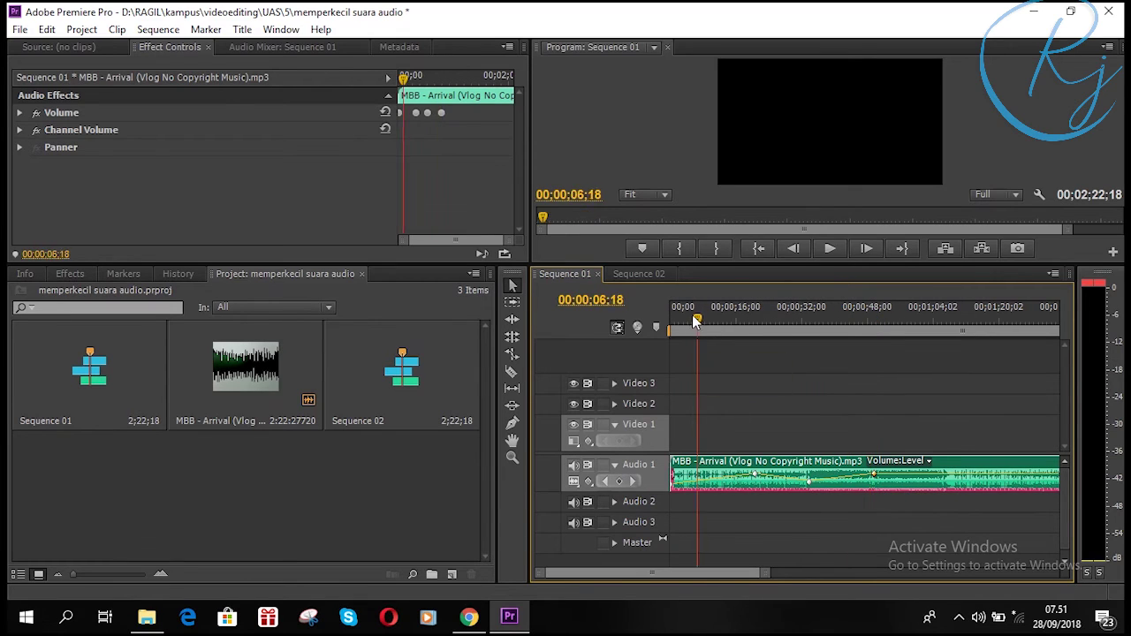
{"action": "left_click", "coordinate": [822, 248]}
{"action": "left_click", "coordinate": [719, 383]}
{"action": "left_click", "coordinate": [830, 288]}
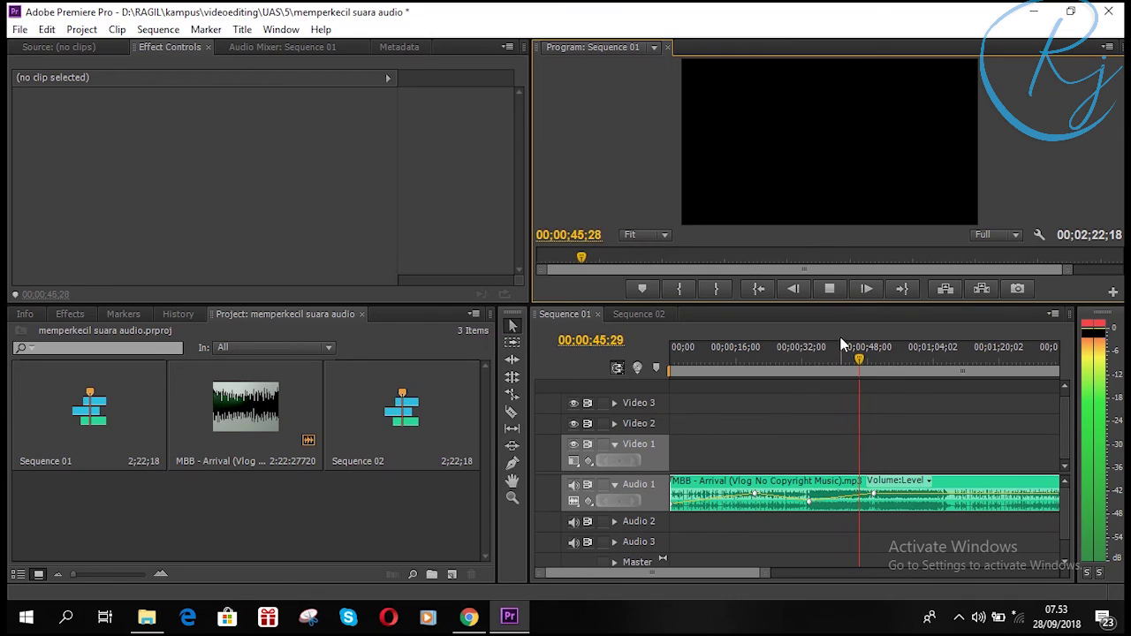
{"action": "left_click", "coordinate": [830, 291]}
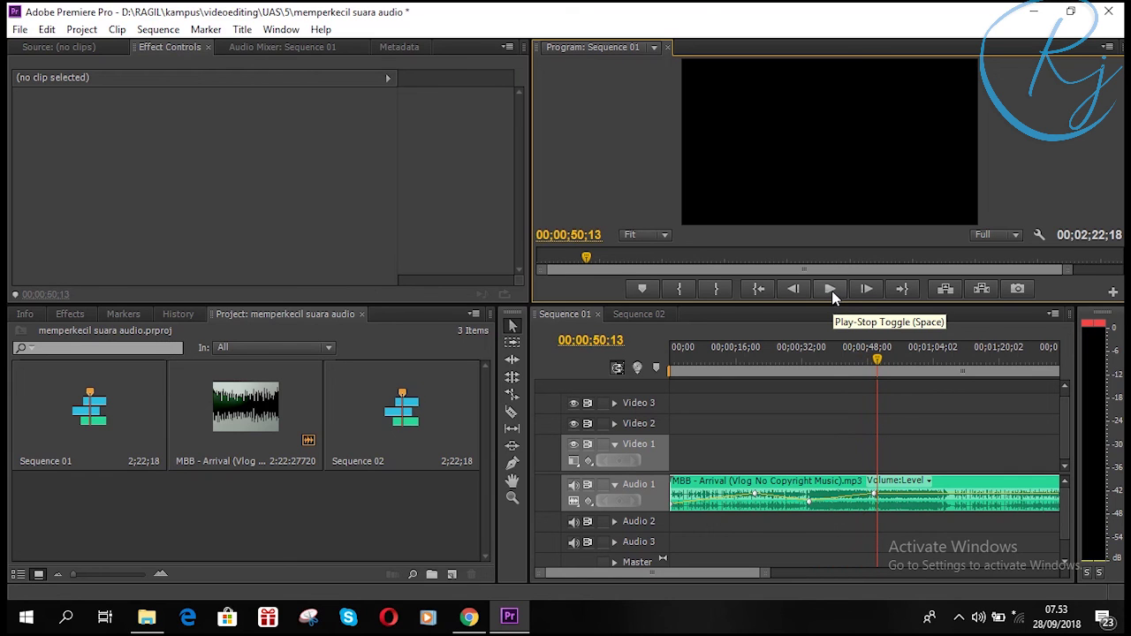